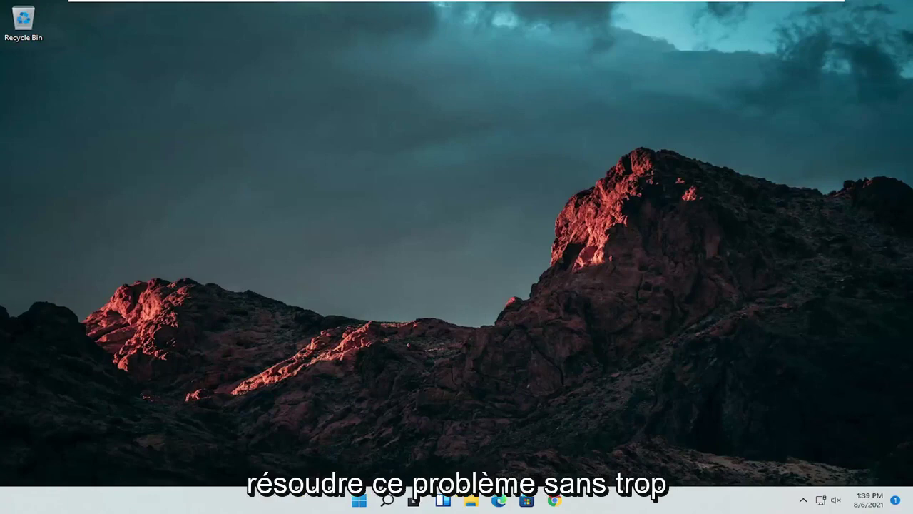
Step: Open Control Panel via search, view items as Large icons, and open Mouse settings
left_click(387, 502)
type("control ")
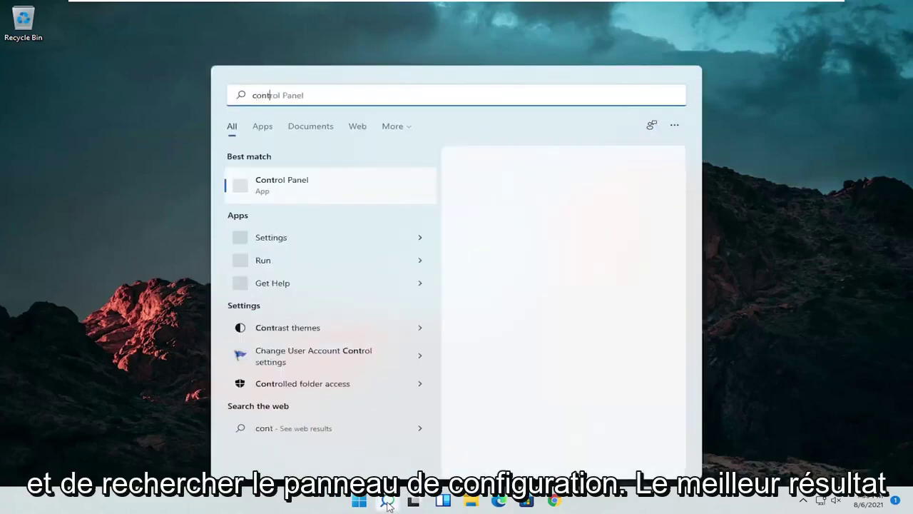
type("panel")
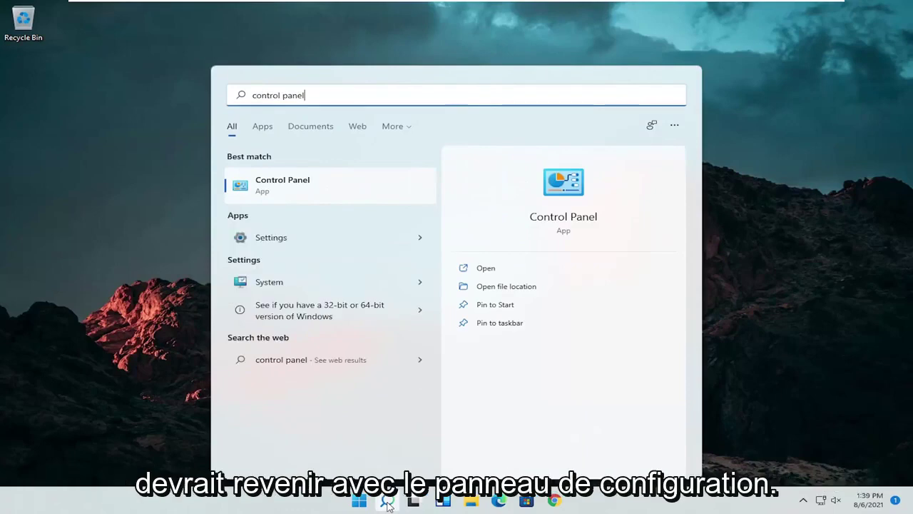
left_click(313, 185)
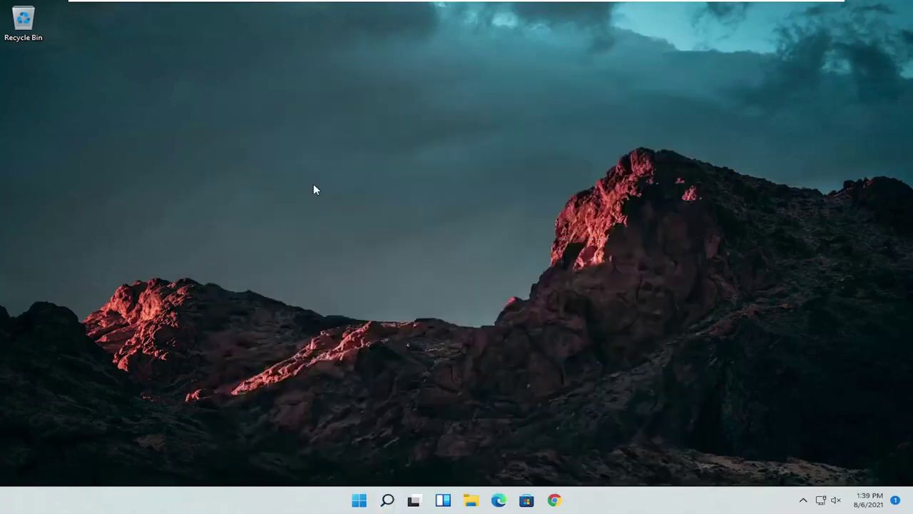
left_click(651, 144)
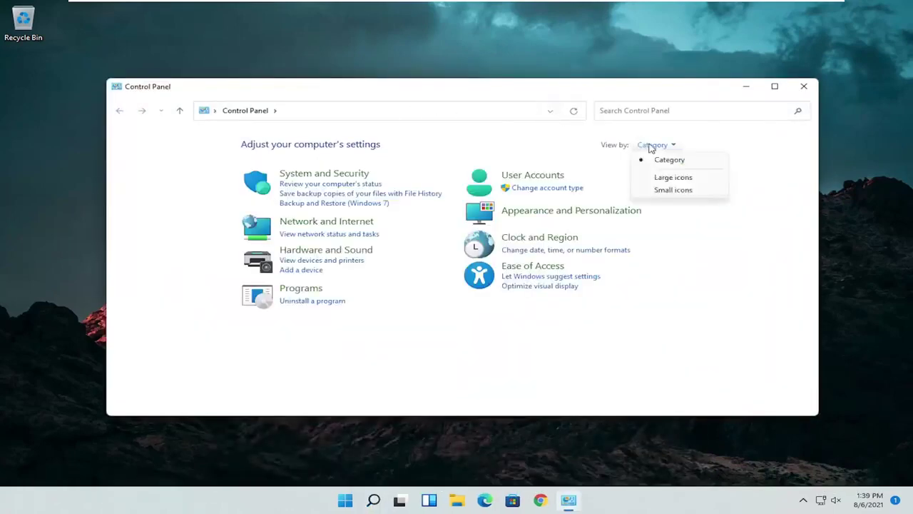
left_click(673, 178)
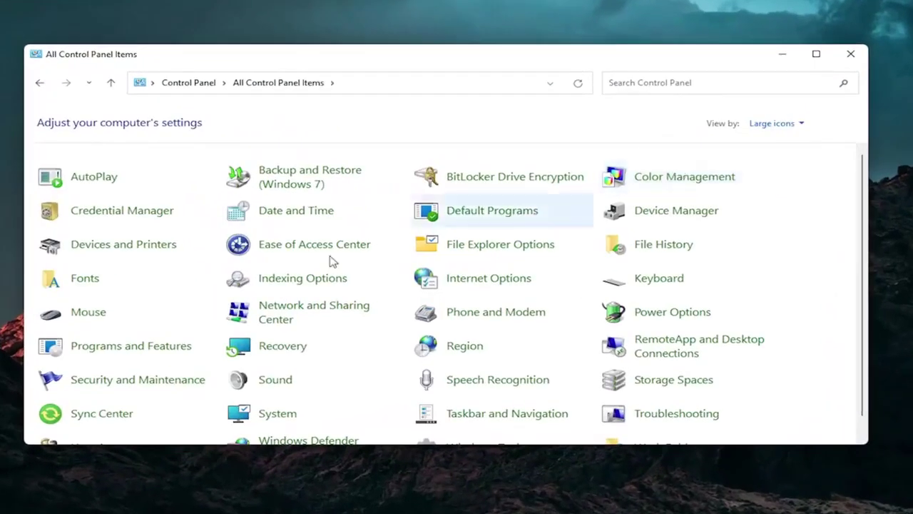
left_click(85, 312)
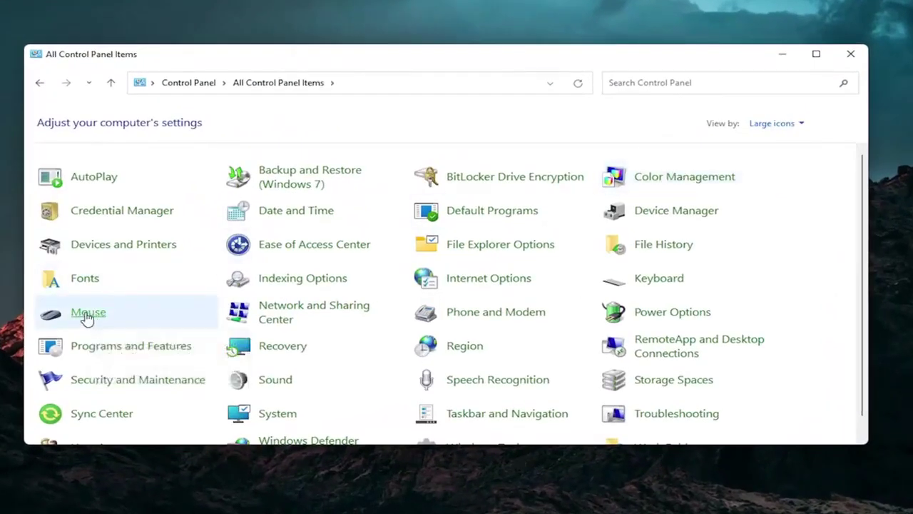
Step: Move the Mouse Properties dialog to the centre of the screen to review it
left_click_drag(185, 75, 478, 94)
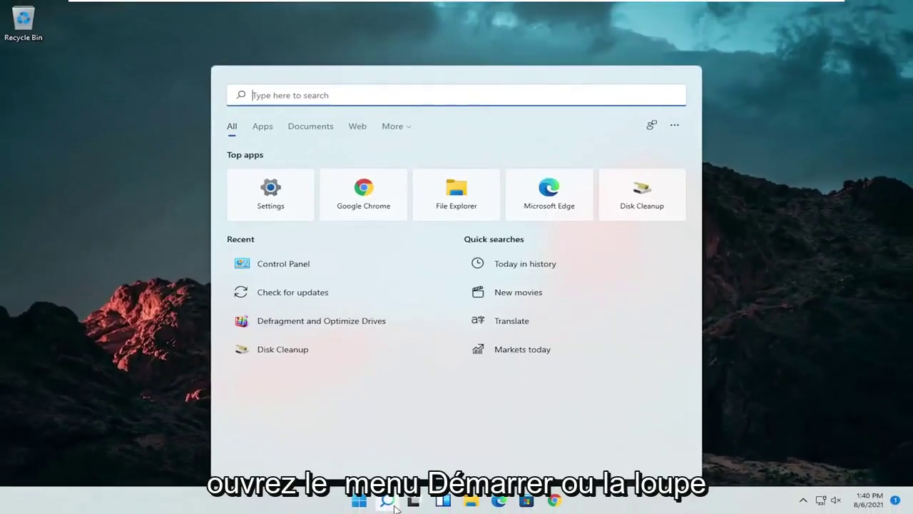
Step: Open Device Manager and bring up actions for the HID-compliant mouse under pointing devices
type("dev")
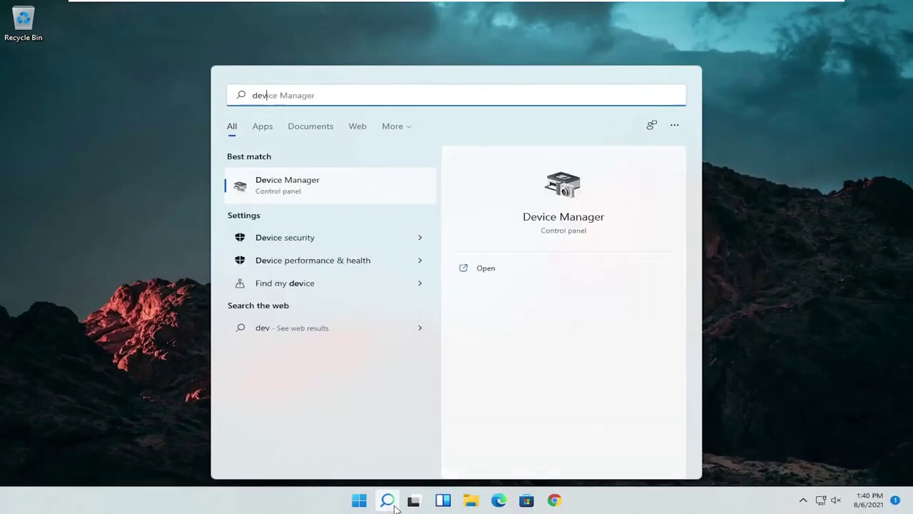
type("ice manager")
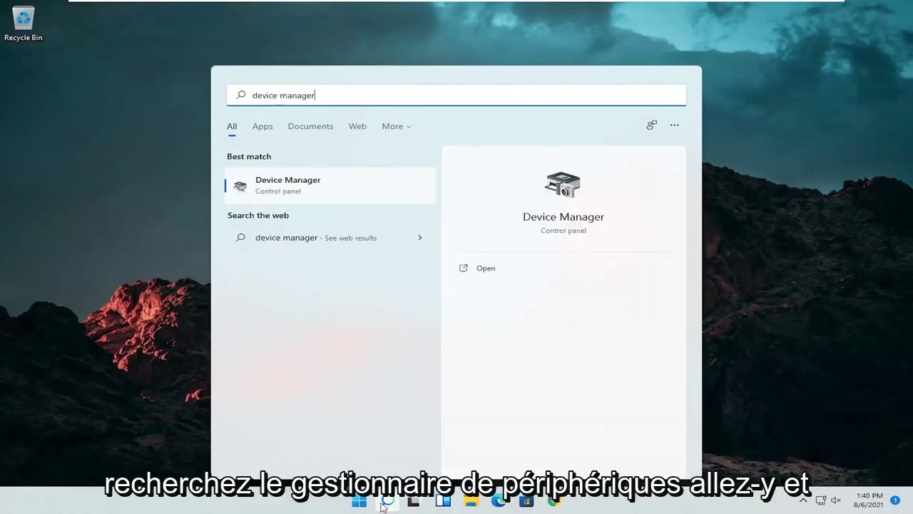
left_click(284, 186)
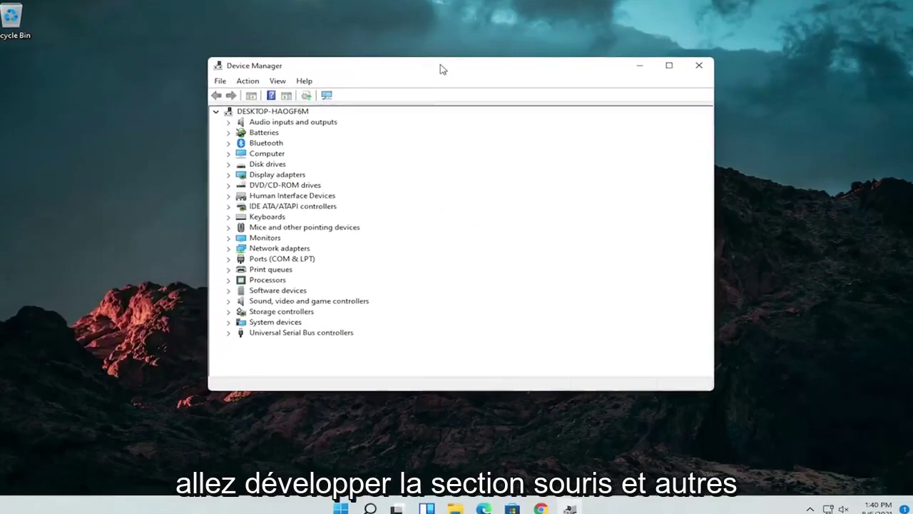
double_click(253, 251)
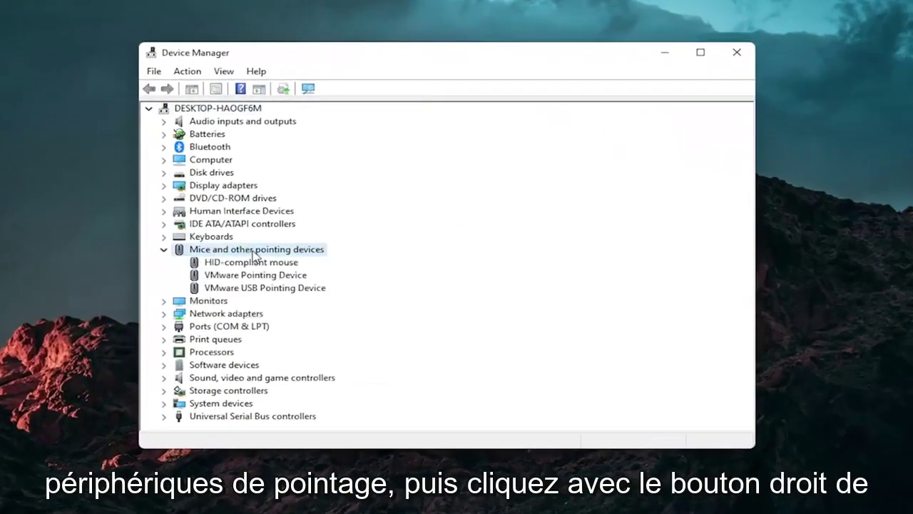
left_click(253, 262)
right_click(255, 264)
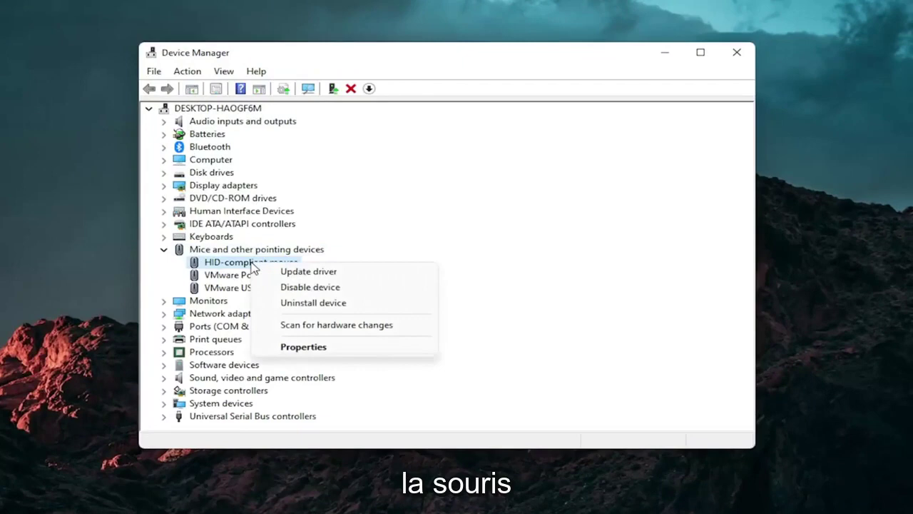
Step: Reinstall the HID-compliant mouse driver from the computer's list of compatible drivers
left_click(332, 276)
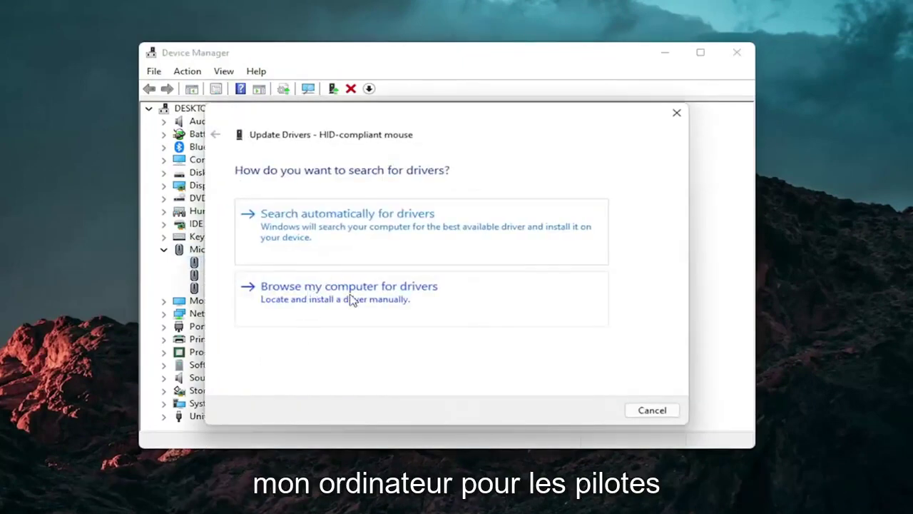
left_click(349, 298)
left_click(309, 329)
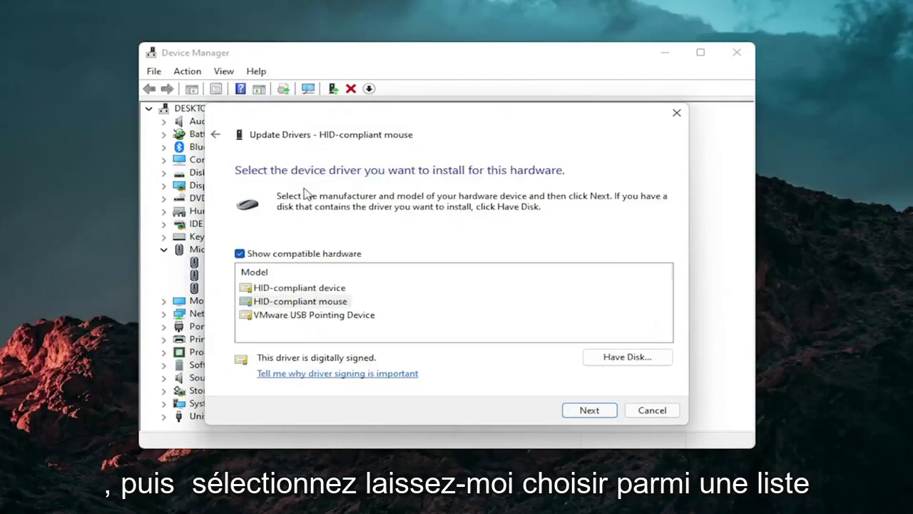
left_click(216, 134)
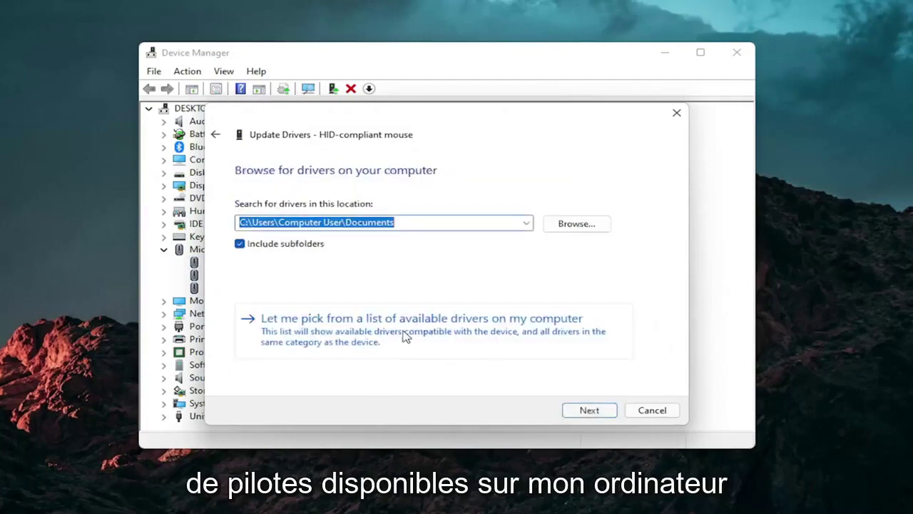
left_click(405, 332)
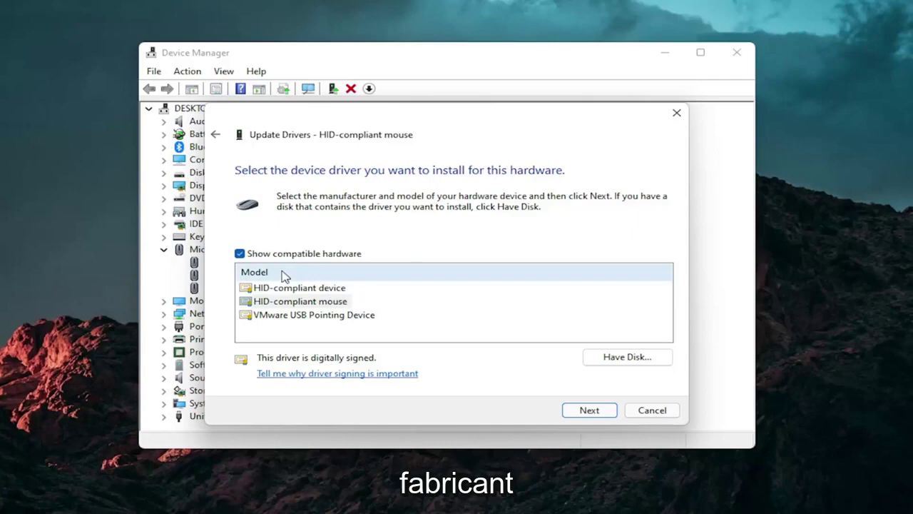
left_click(592, 411)
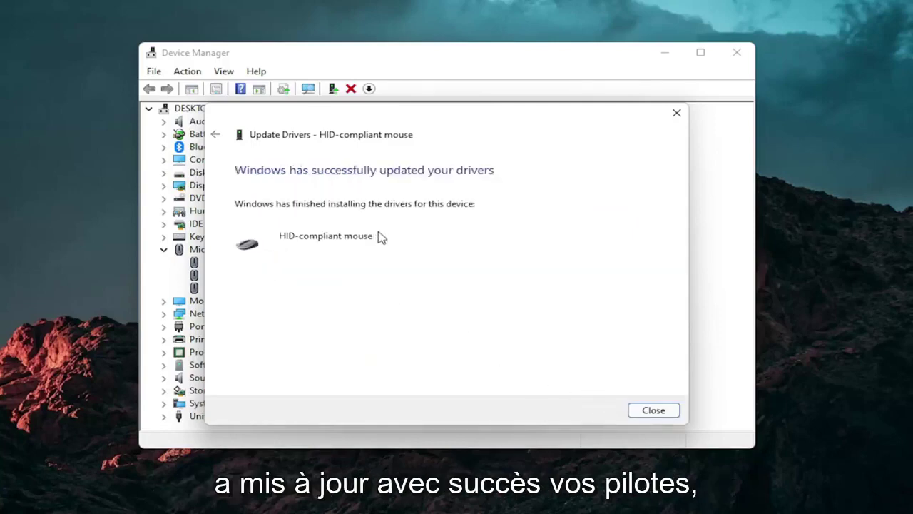
Step: Dismiss the driver update confirmation and close Device Manager
left_click(639, 406)
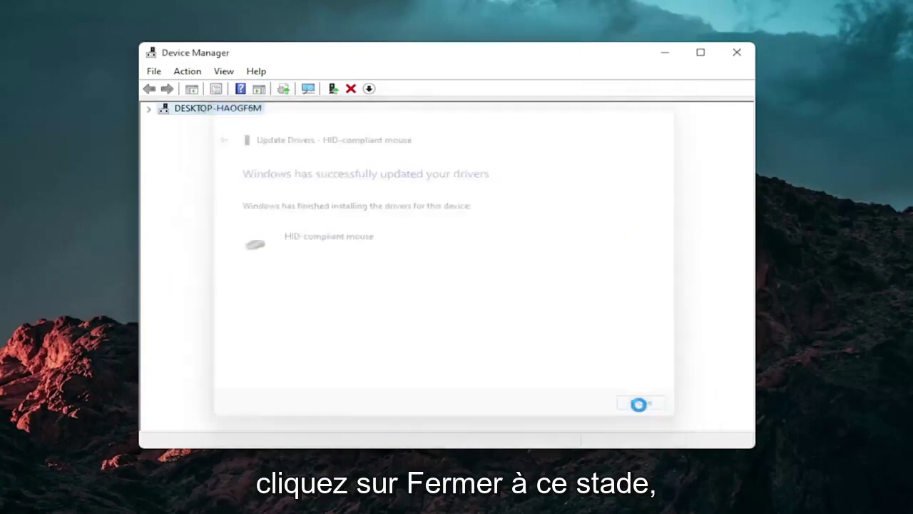
left_click(165, 246)
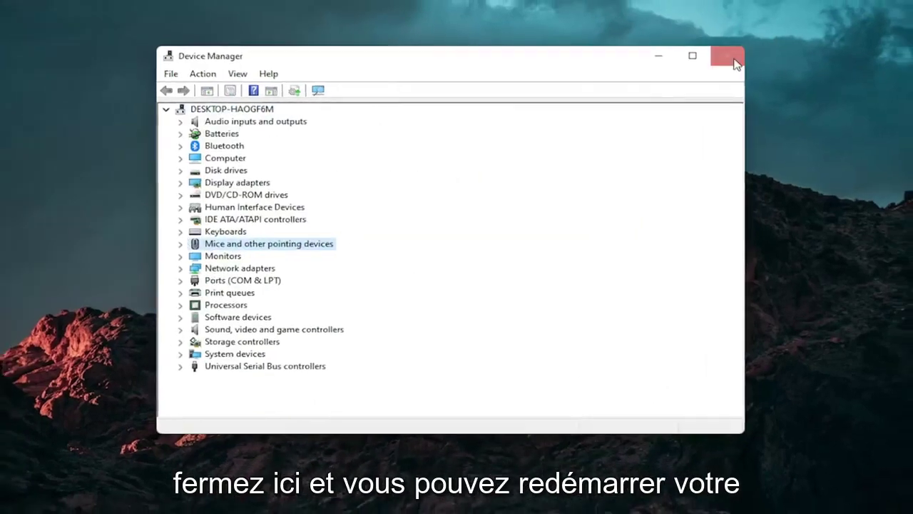
left_click(727, 57)
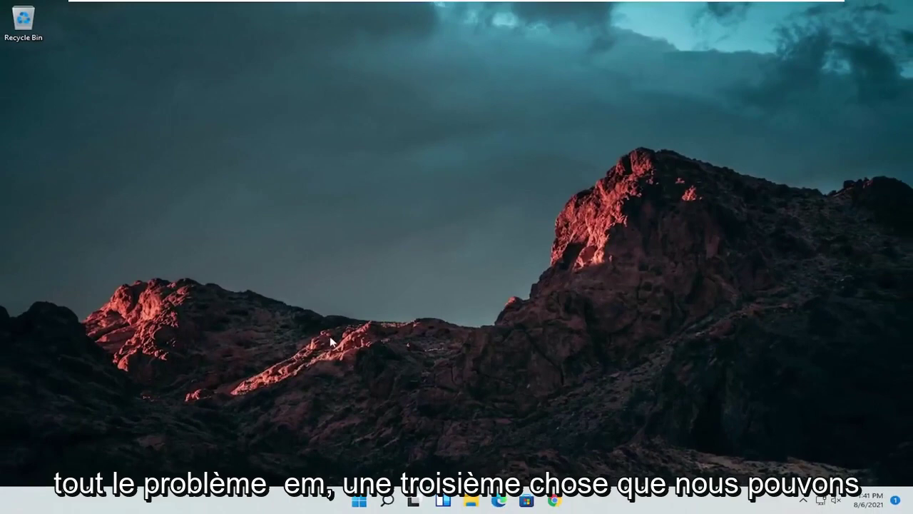
Step: Search 'troubleshoot' and open the Troubleshoot settings page
left_click(389, 500)
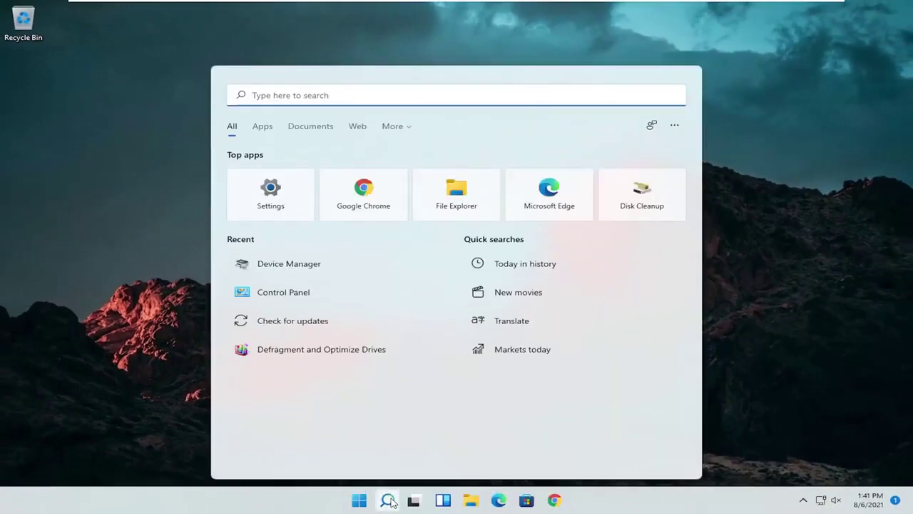
type("trouble")
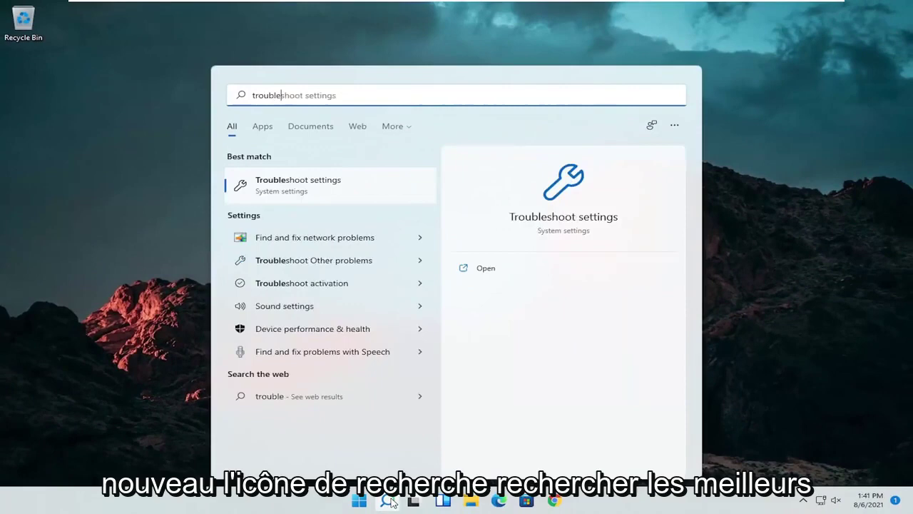
type("shoot")
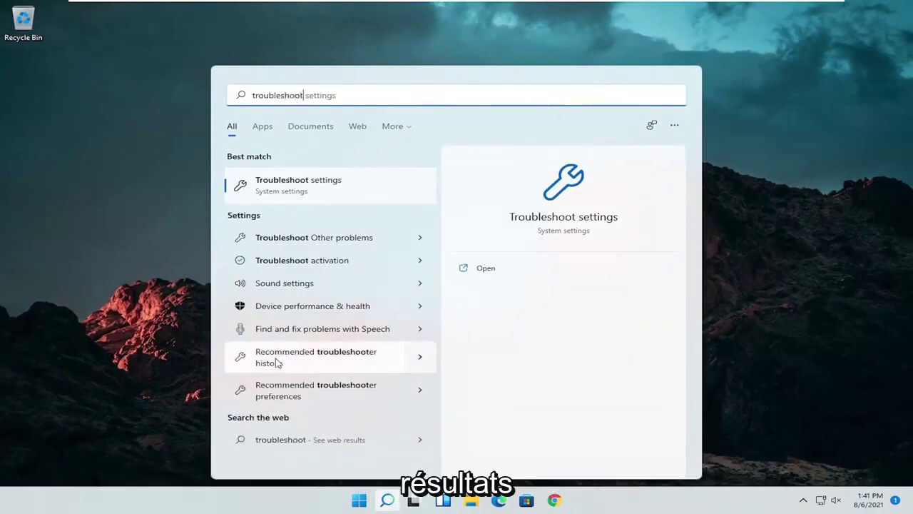
left_click(303, 184)
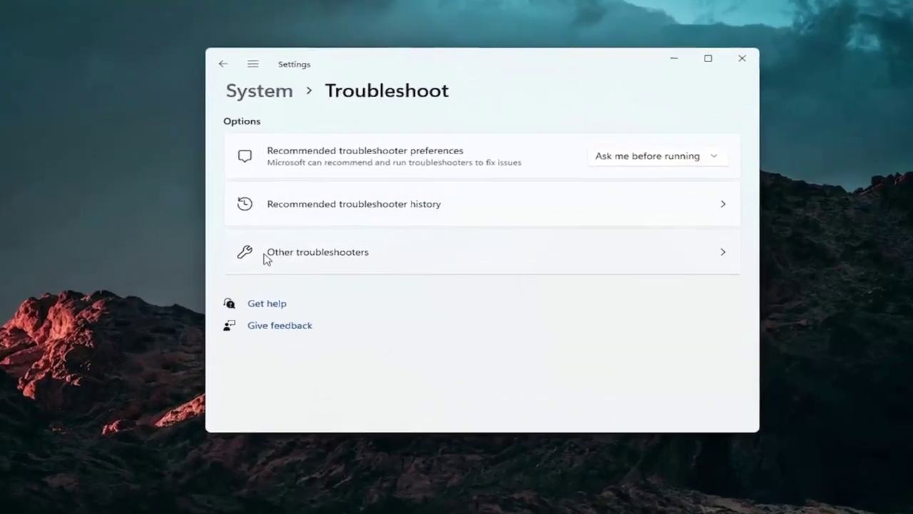
Step: Open Other troubleshooters and scroll down to the Keyboard troubleshooter
left_click(268, 258)
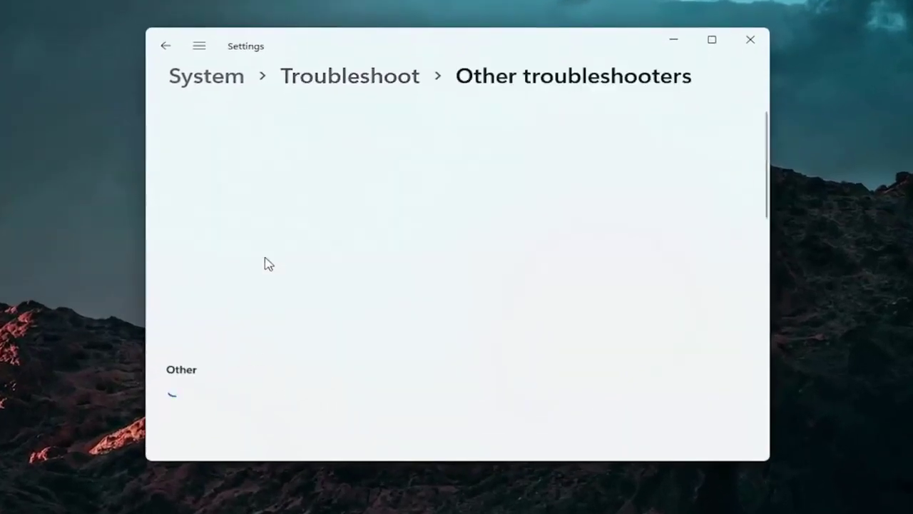
scroll(268, 259, "down", 1)
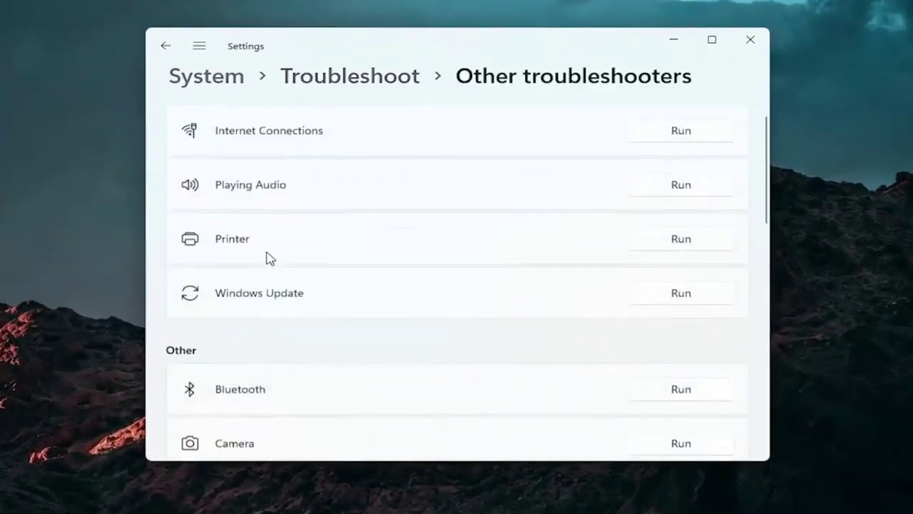
scroll(267, 256, "down", 1)
scroll(188, 247, "down", 1)
scroll(261, 259, "down", 1)
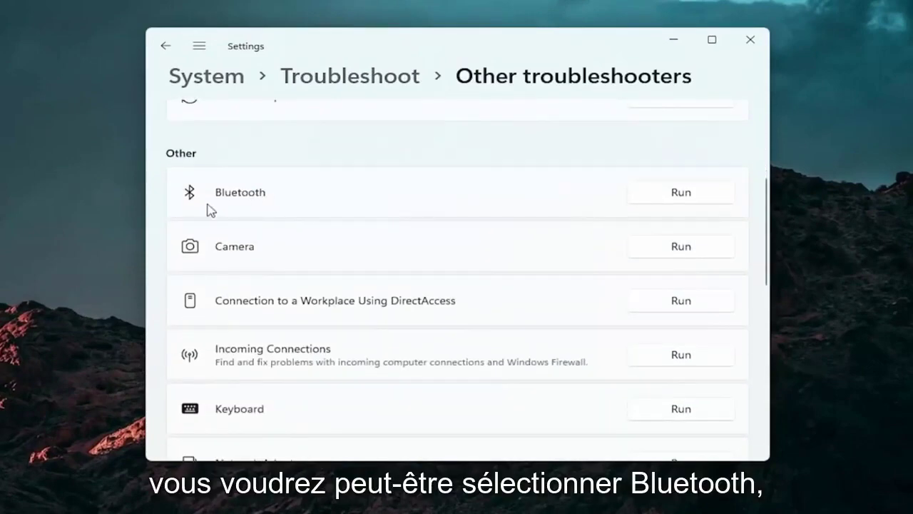
scroll(257, 243, "up", 1)
scroll(283, 285, "down", 1)
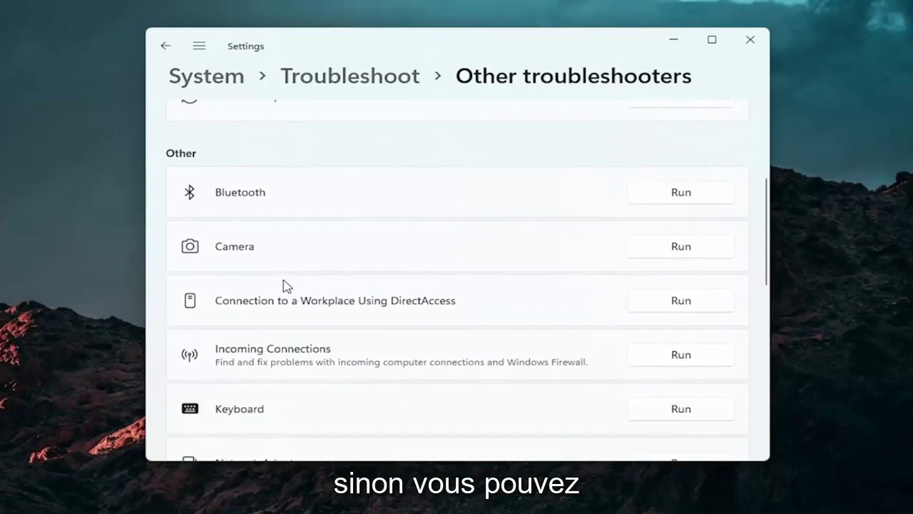
scroll(282, 286, "down", 1)
scroll(285, 285, "down", 1)
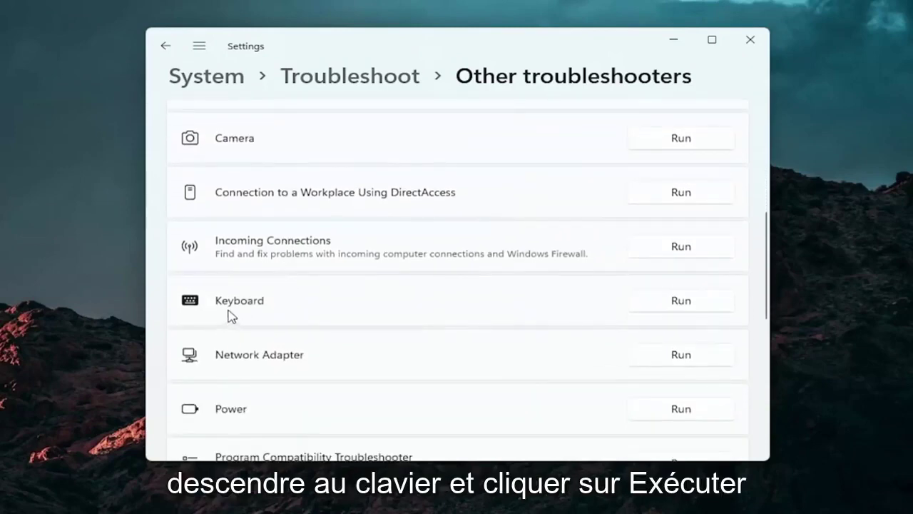
Step: Run the Keyboard troubleshooter, dismiss it when finished, and close Settings
left_click(679, 300)
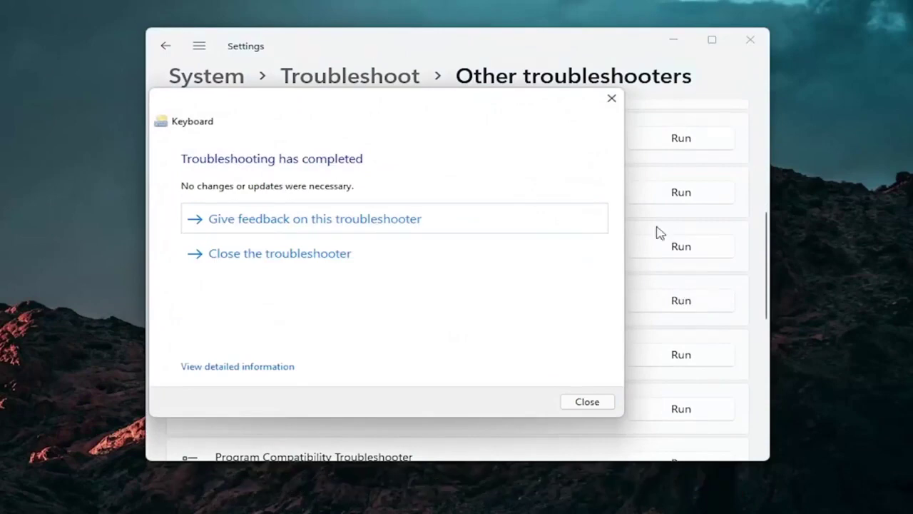
left_click(611, 100)
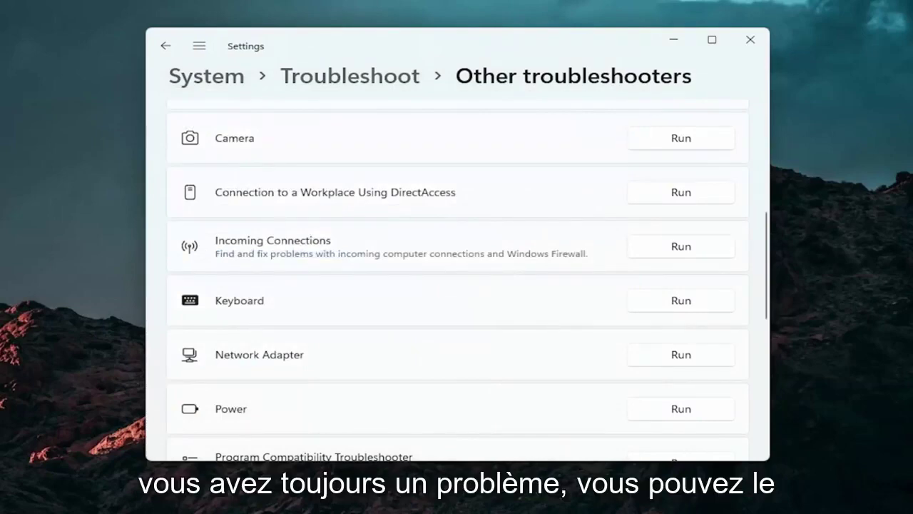
left_click(750, 39)
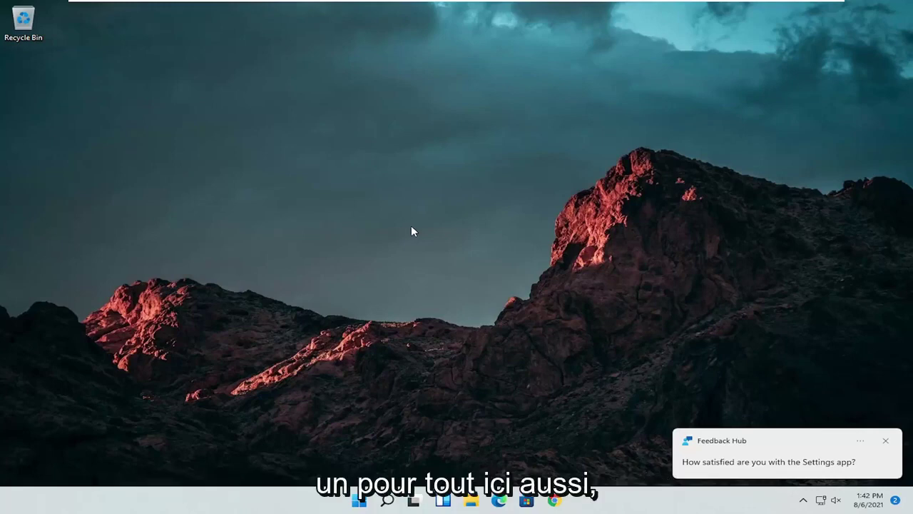
Step: Launch Command Prompt as administrator and run the sfc /scannow system file scan
left_click(383, 504)
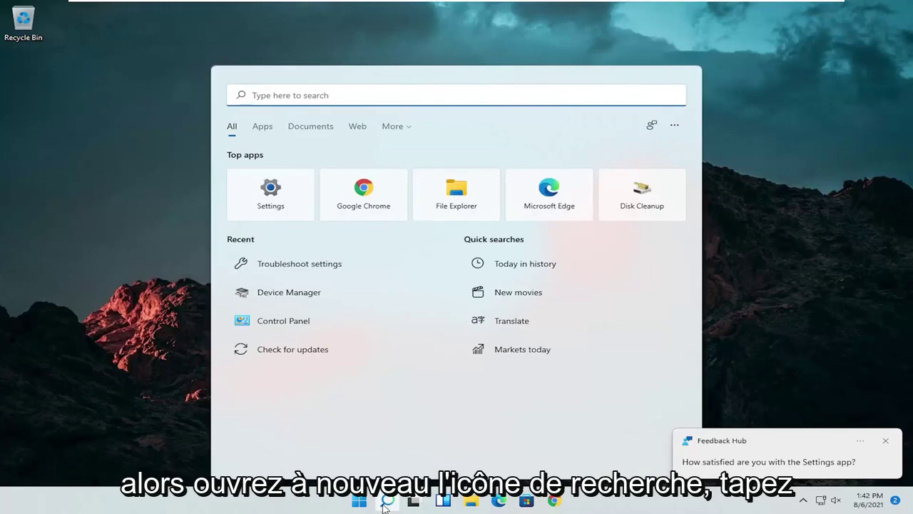
type("cmd")
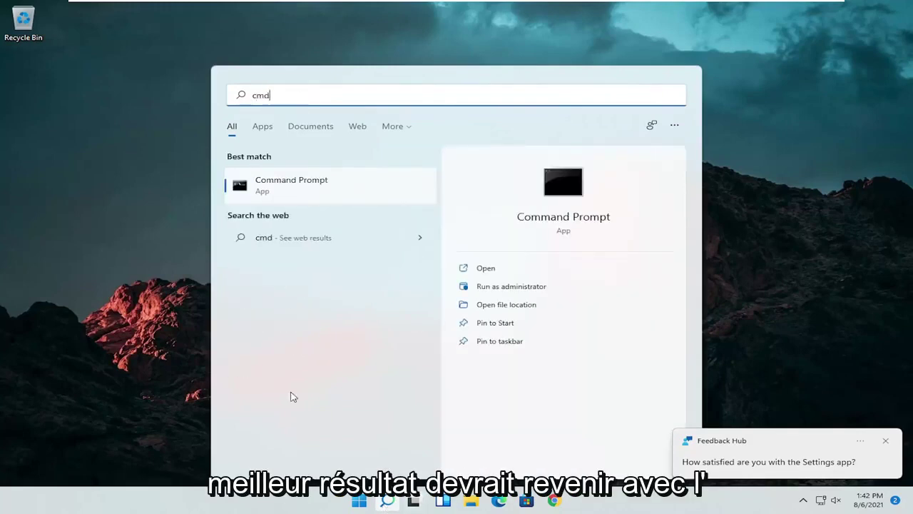
right_click(271, 185)
left_click(310, 196)
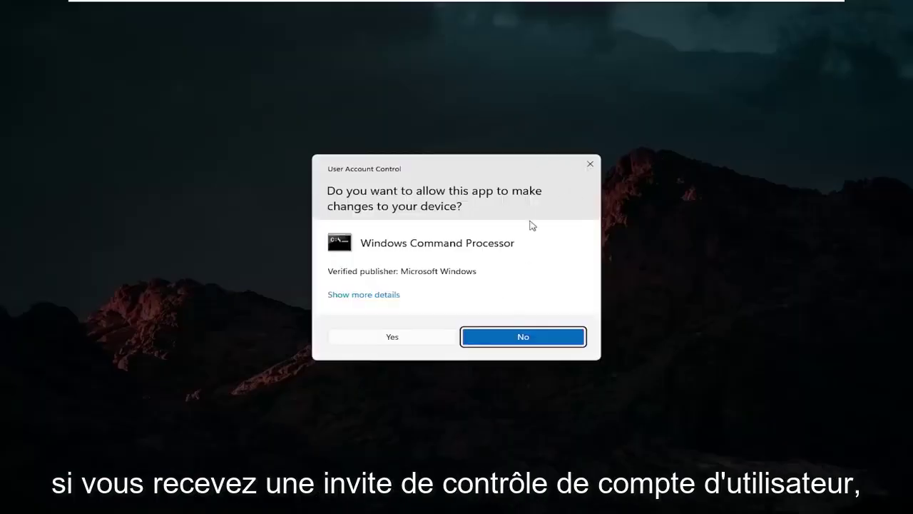
left_click(389, 337)
type("sfc /")
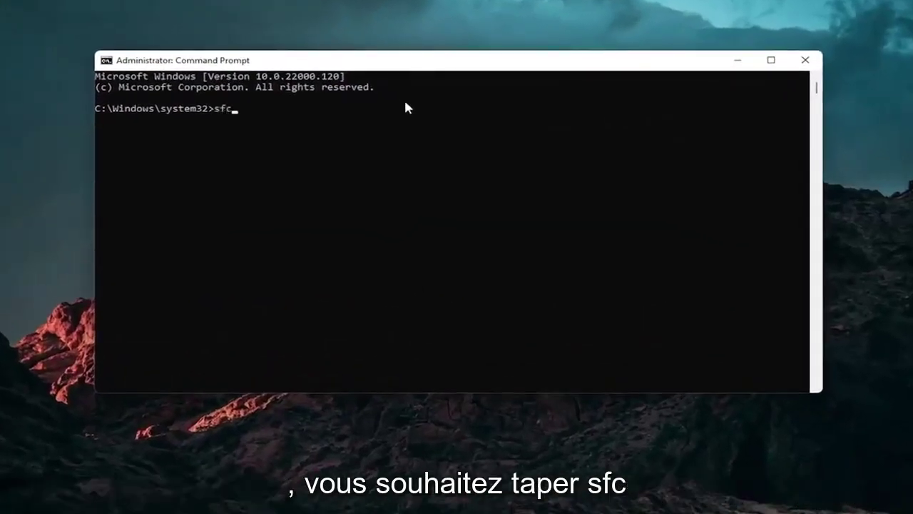
type("sc")
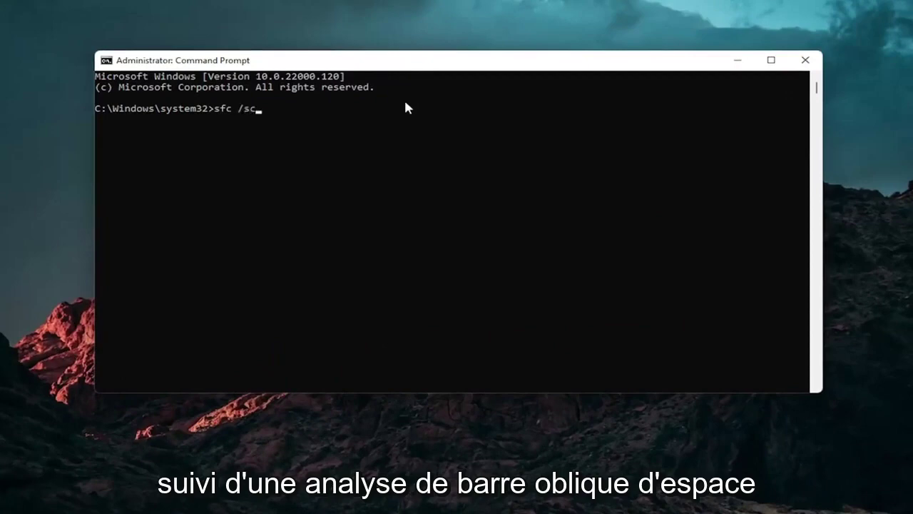
type("annow")
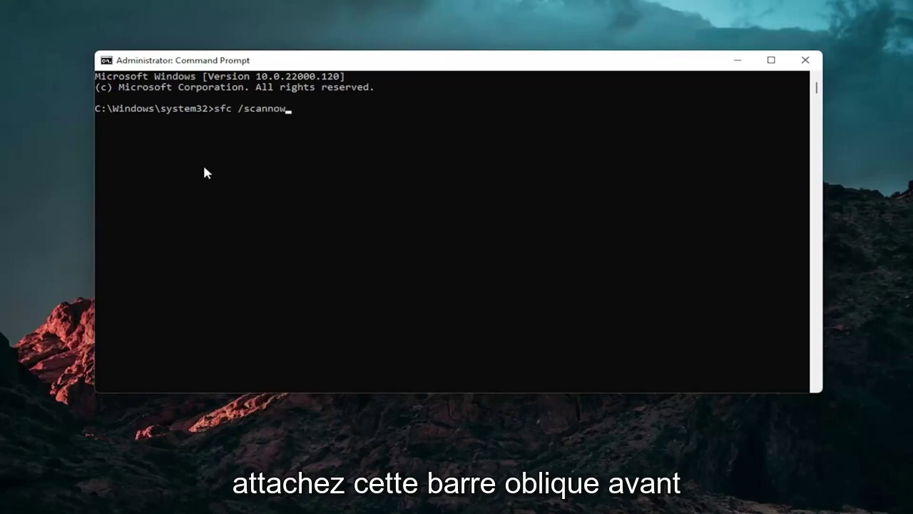
key("Return")
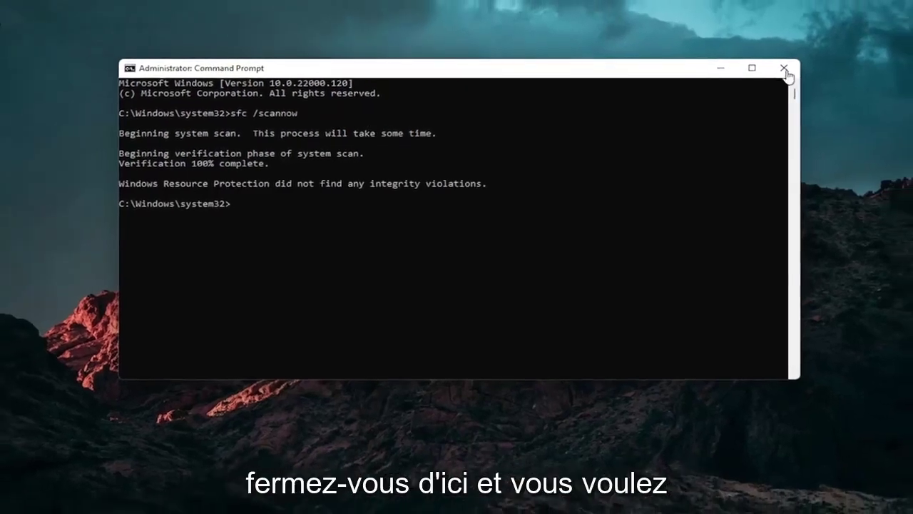
Step: Close the Command Prompt window once the scan reports no integrity violations
left_click(774, 69)
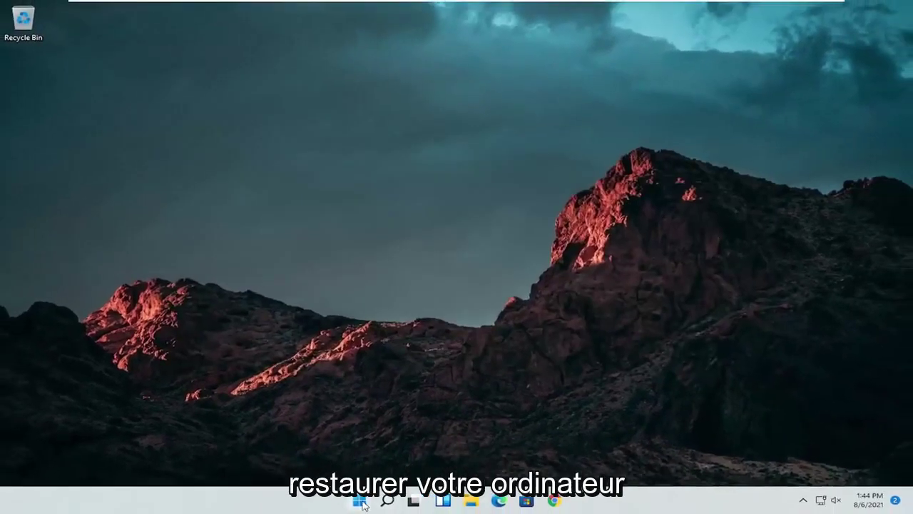